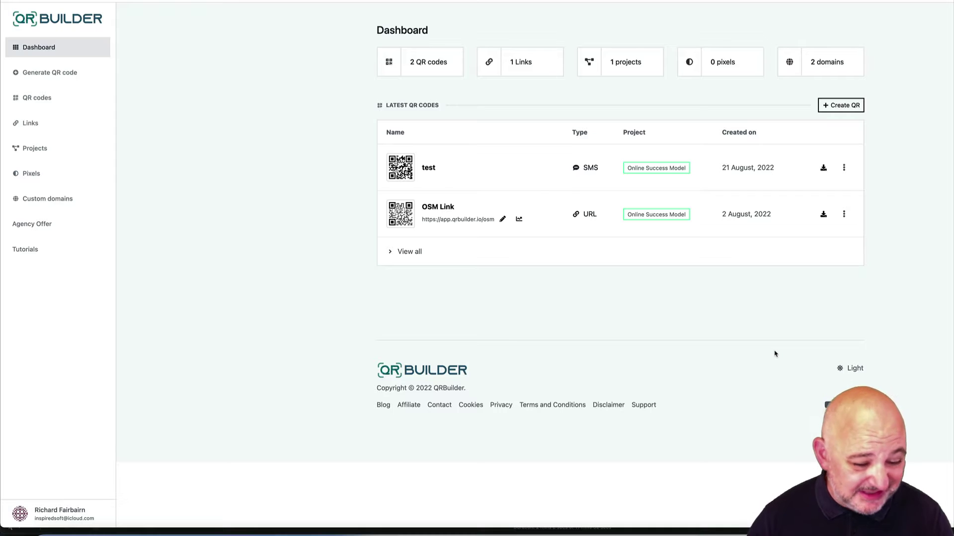
Leave the dashboard and open the Links page from the left sidebar.
click(670, 327)
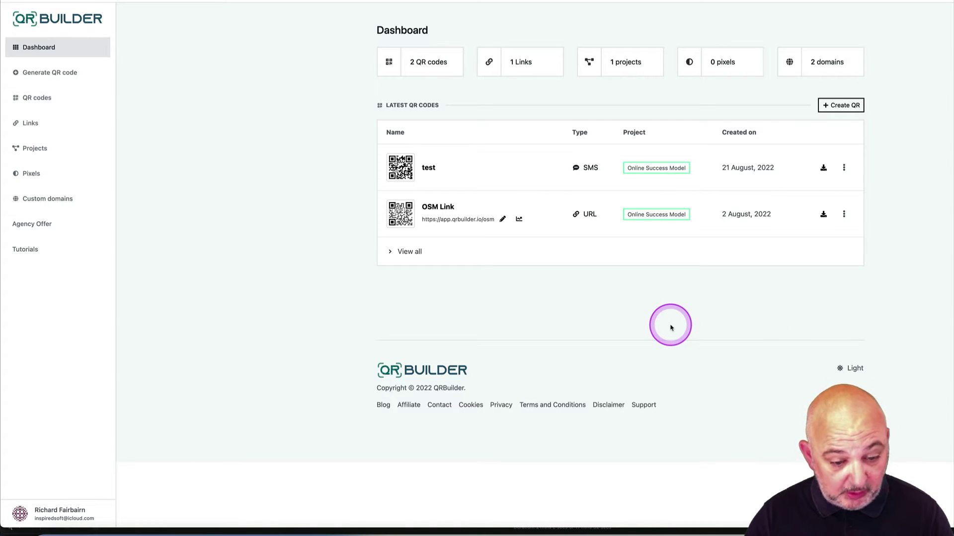
click(669, 327)
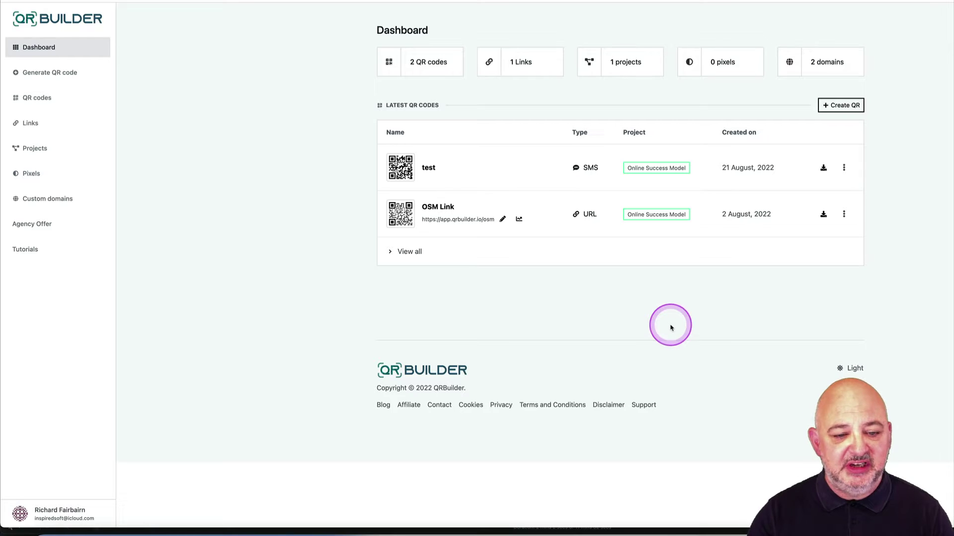
click(659, 234)
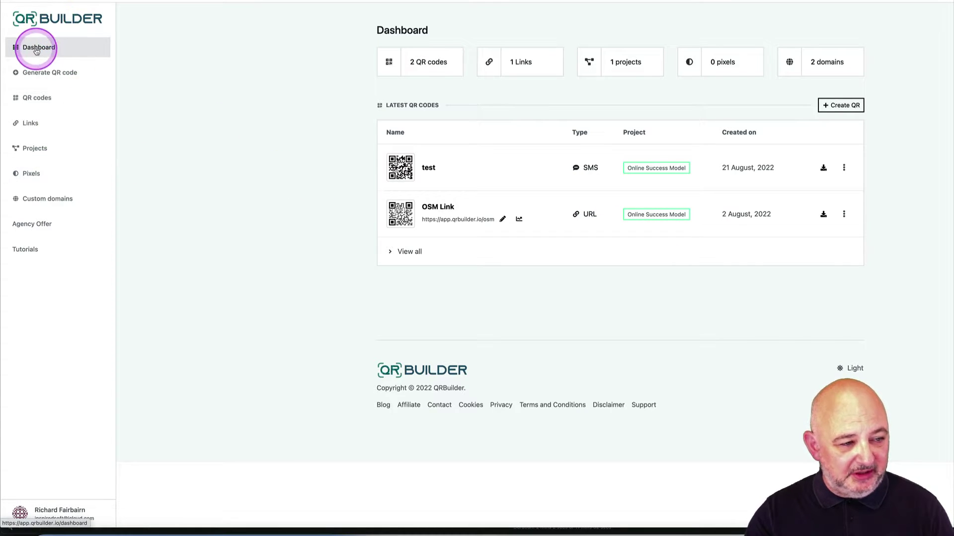
click(25, 124)
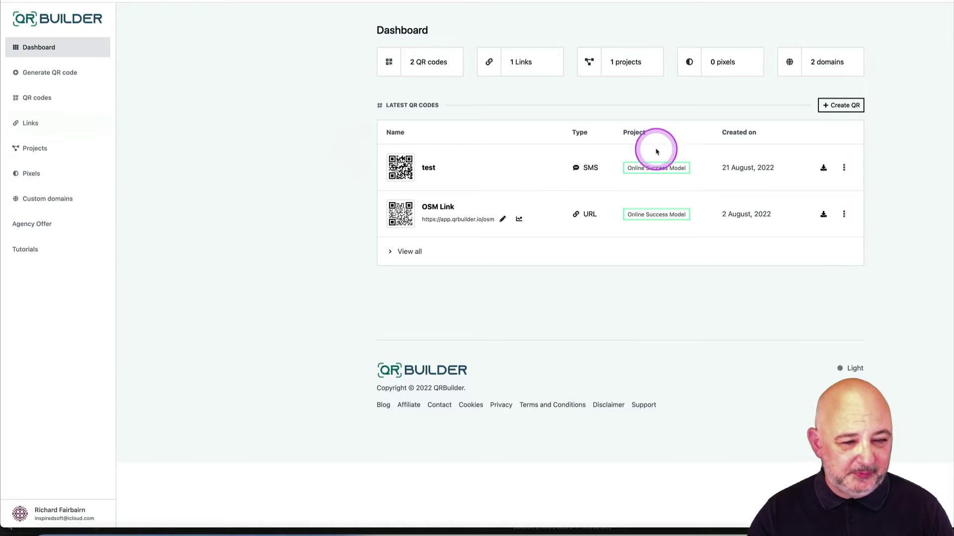
click(781, 32)
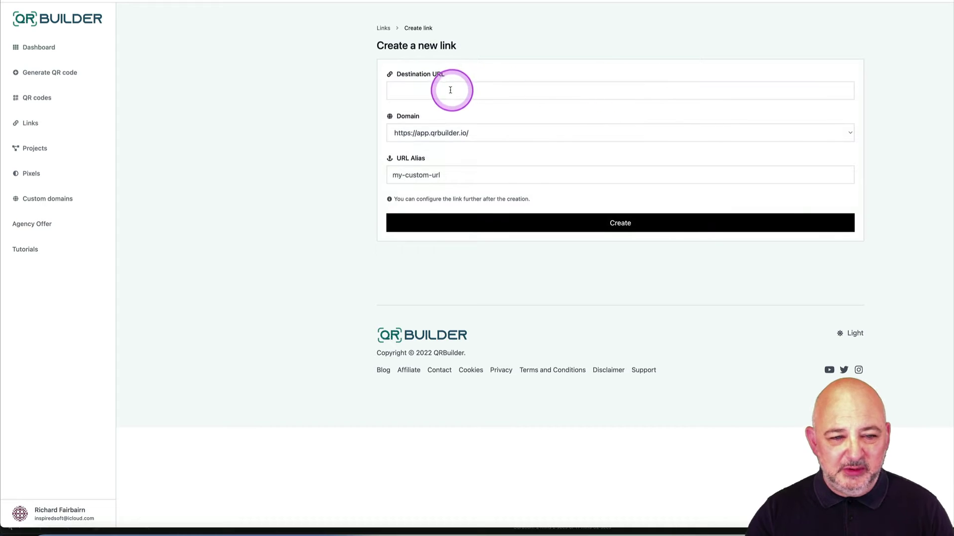
click(450, 90)
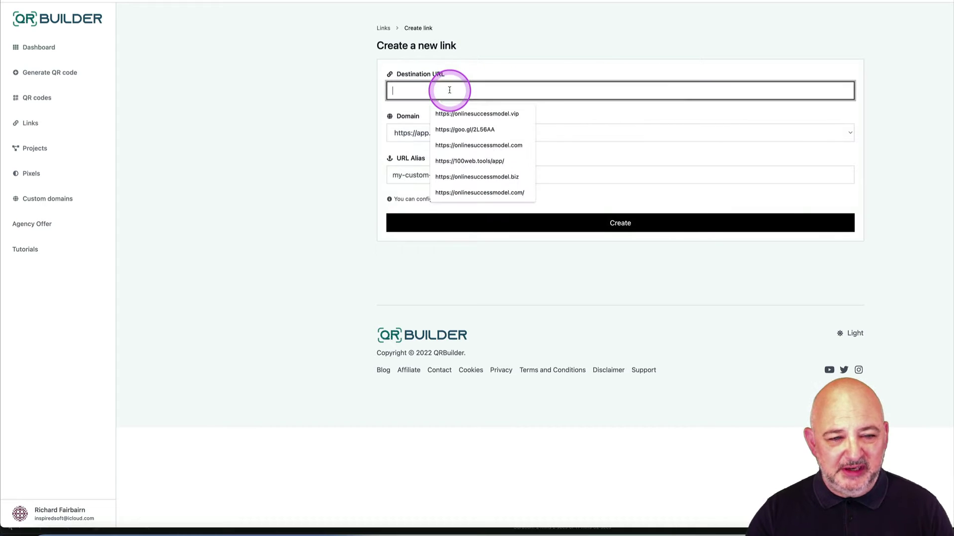
click(494, 113)
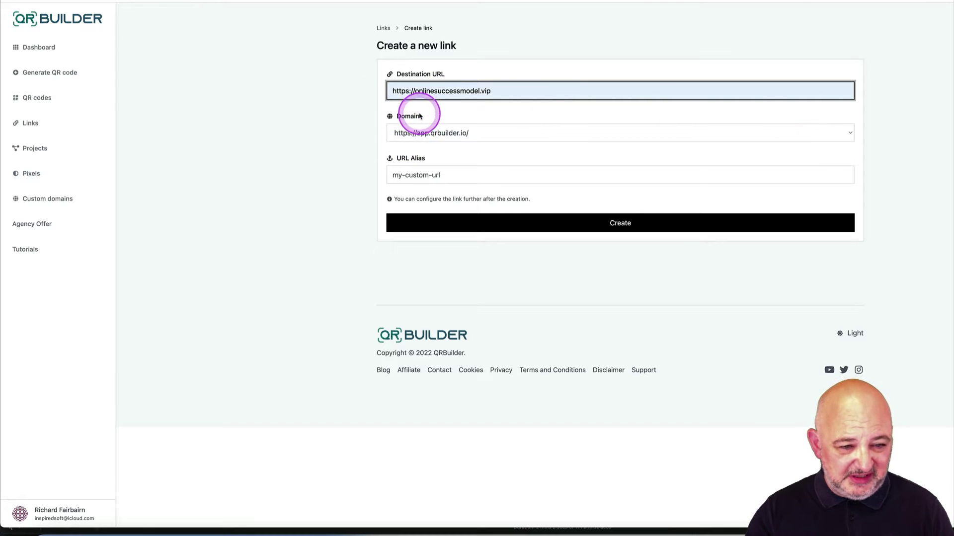
click(421, 130)
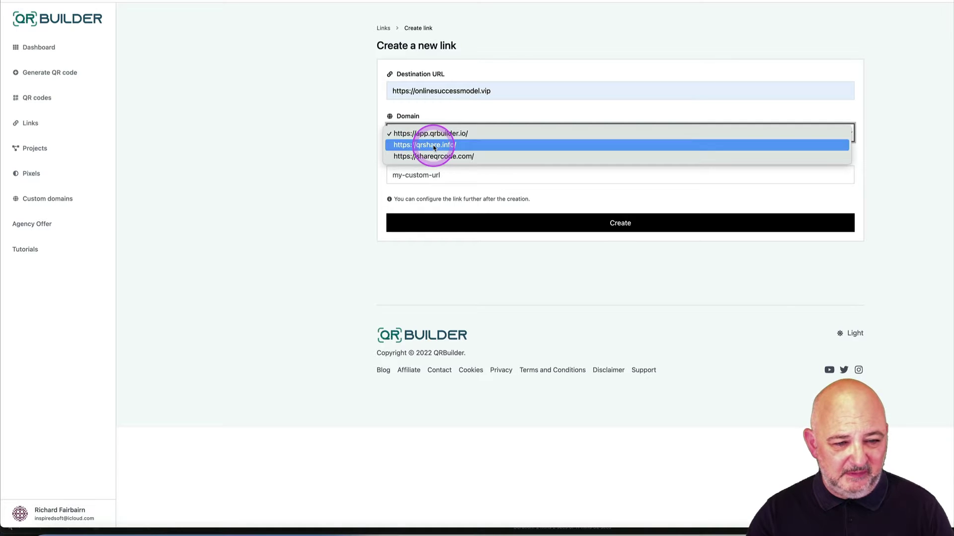
click(433, 146)
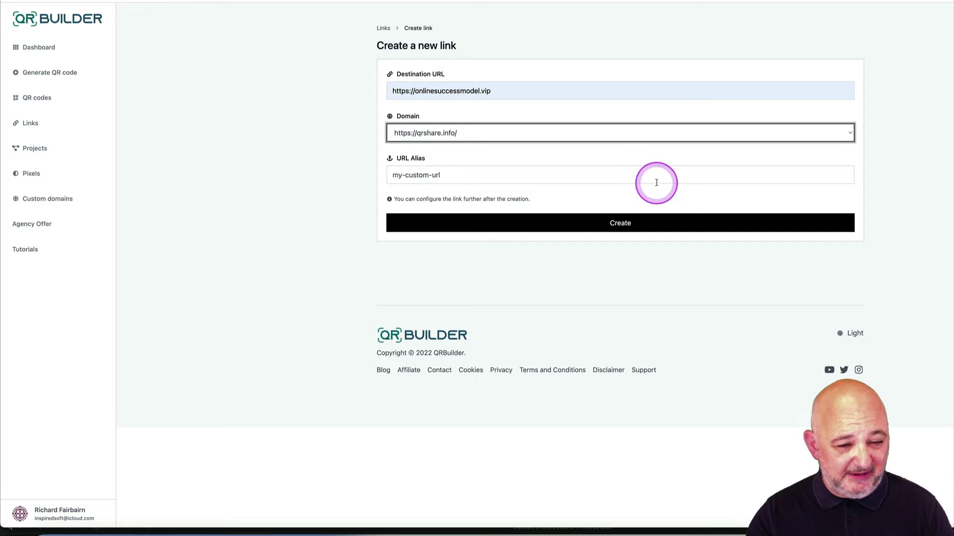
click(418, 178)
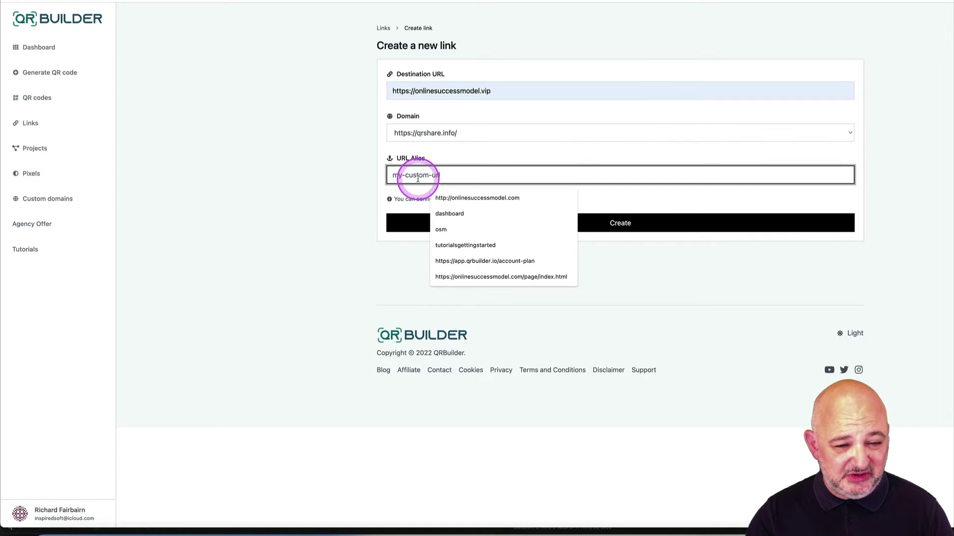
text(vip)
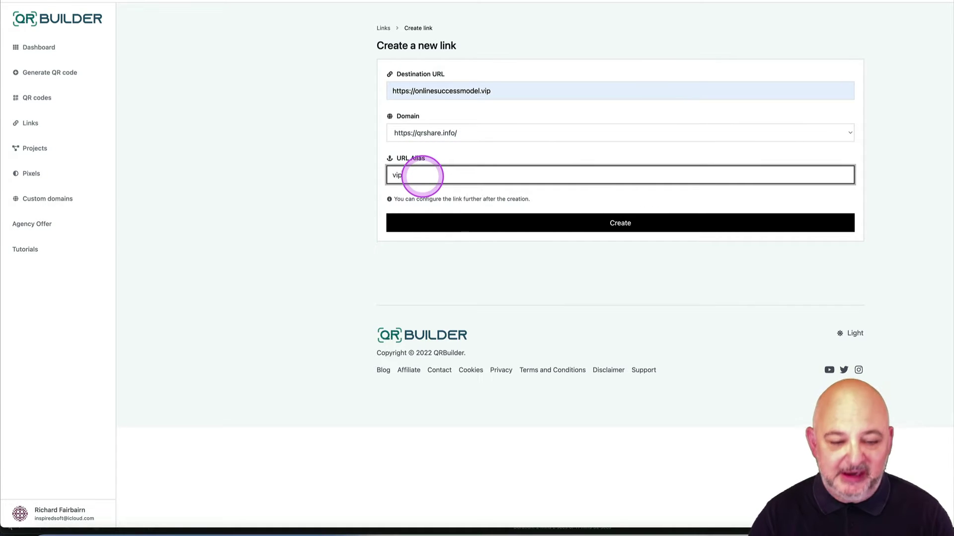
click(615, 226)
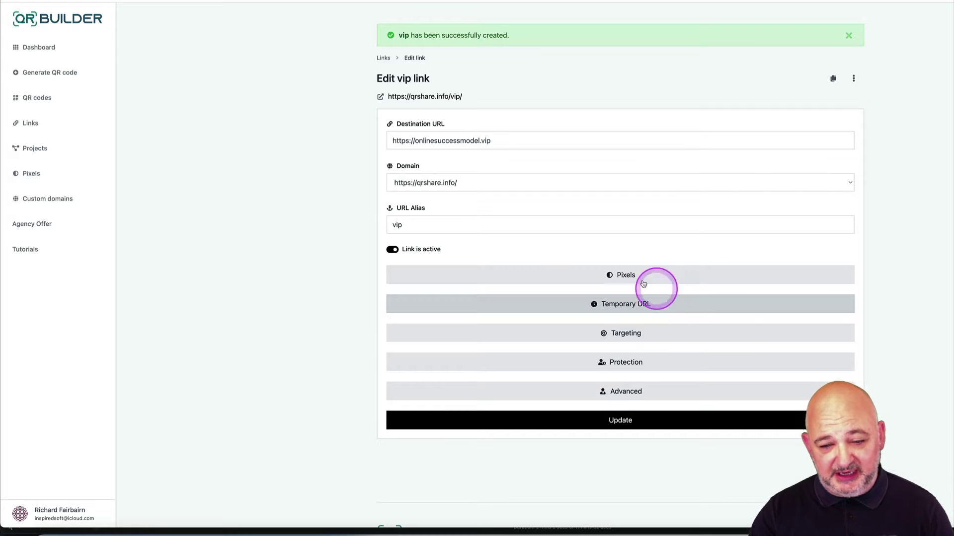
Expand Pixels, Temporary URL and Targeting, try Rotation & A/B Testing, then turn targeting off.
click(627, 274)
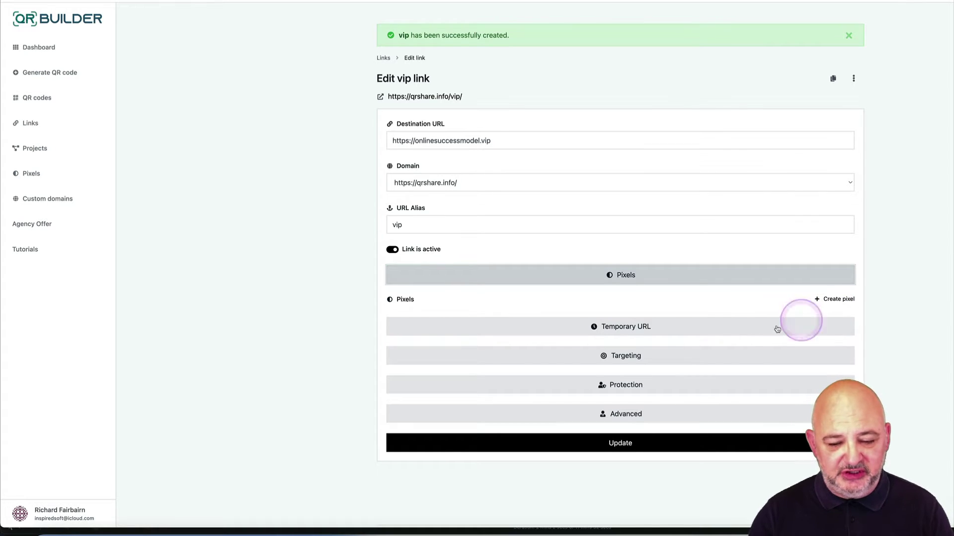
click(634, 326)
scroll(695, 293, down, 2)
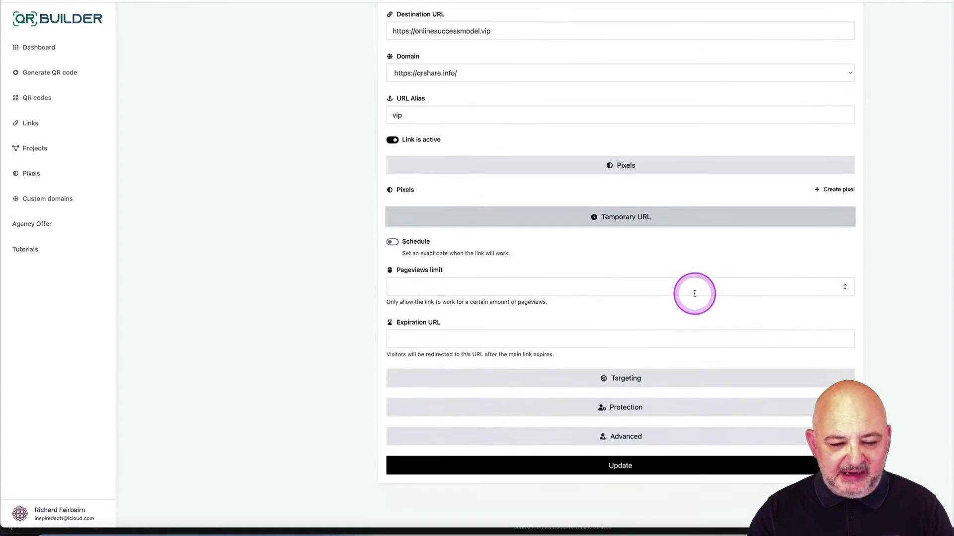
click(607, 263)
scroll(634, 275, down, 3)
click(623, 262)
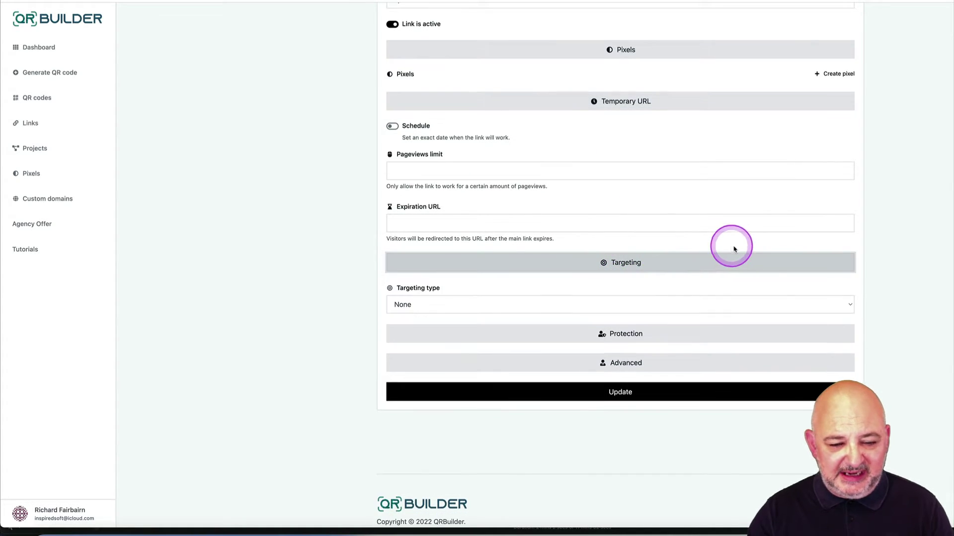
click(422, 306)
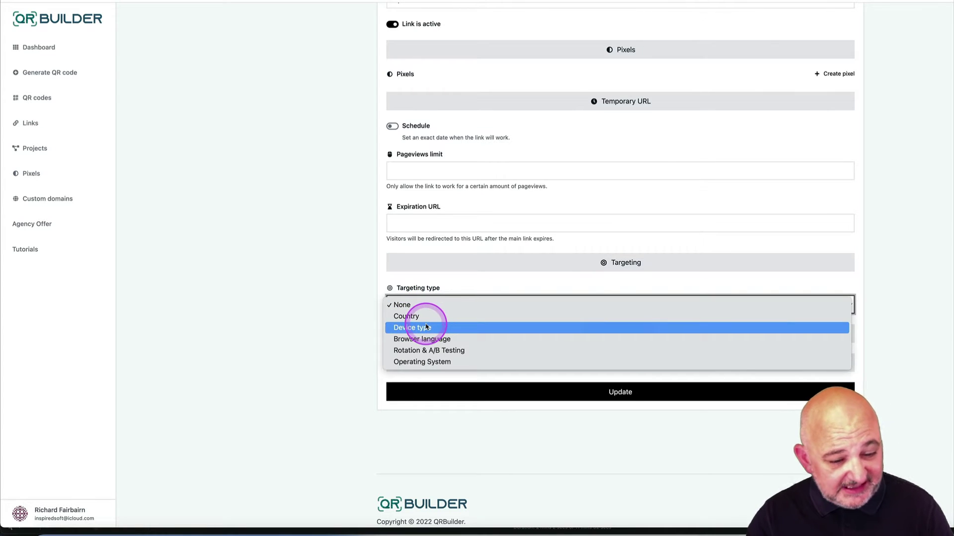
click(469, 351)
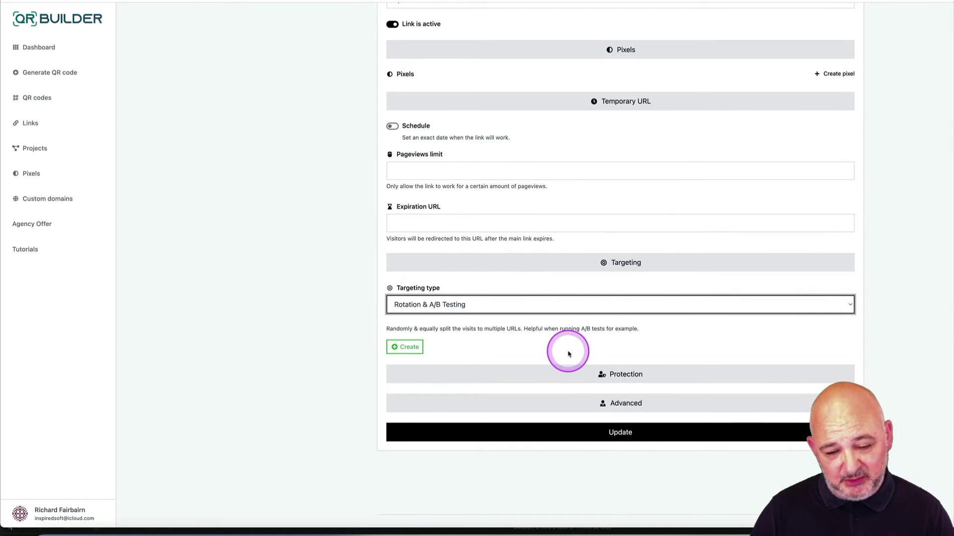
click(581, 306)
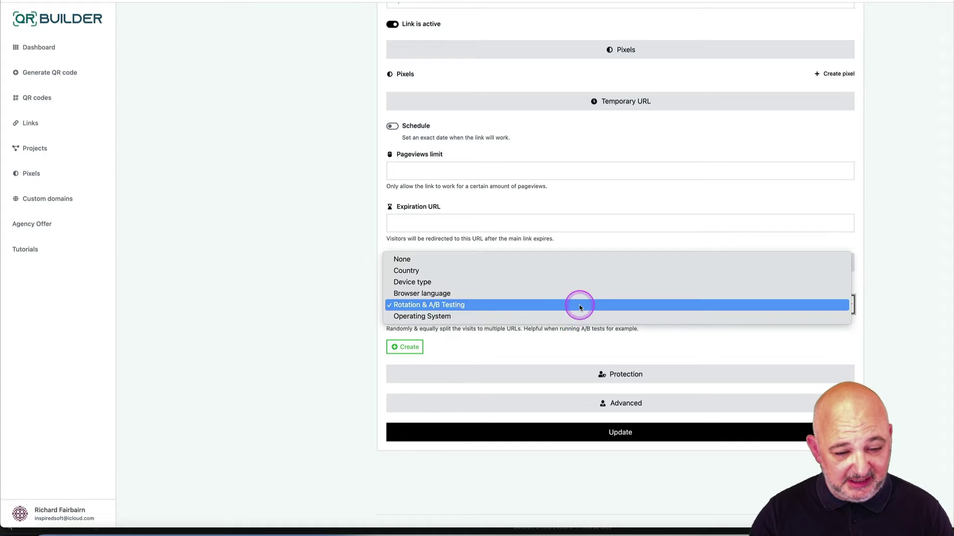
click(459, 260)
Assign the vip link to the Online Success Model project and save the update.
click(590, 339)
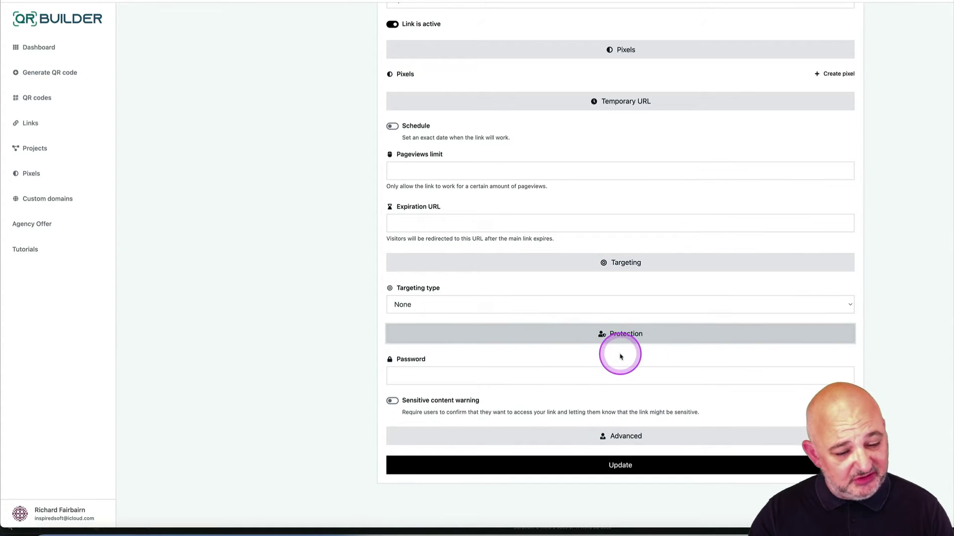
scroll(635, 362, down, 3)
click(638, 336)
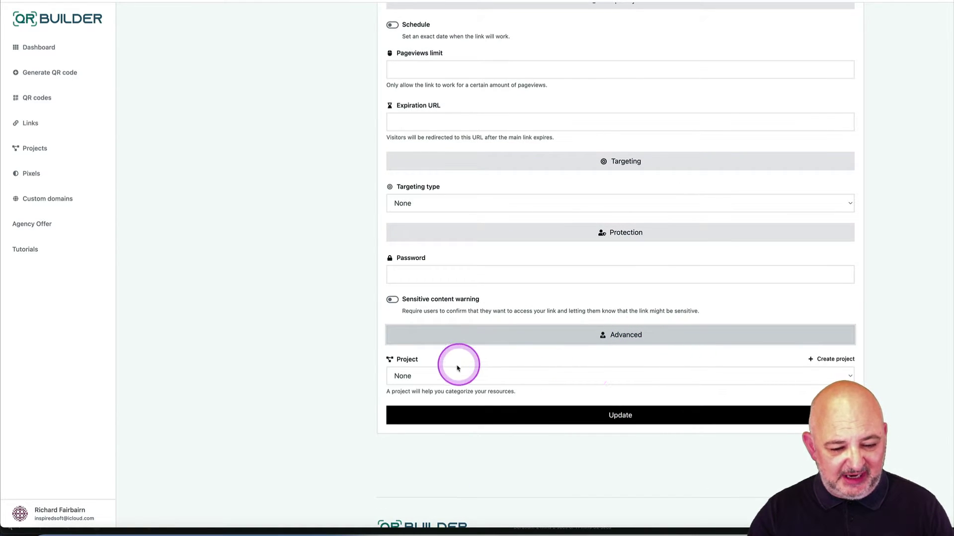
click(440, 376)
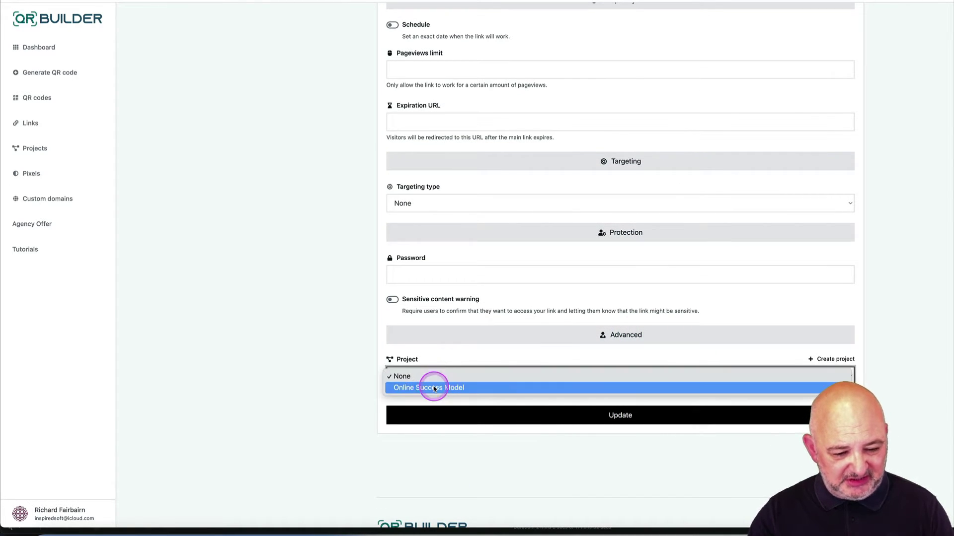
click(436, 388)
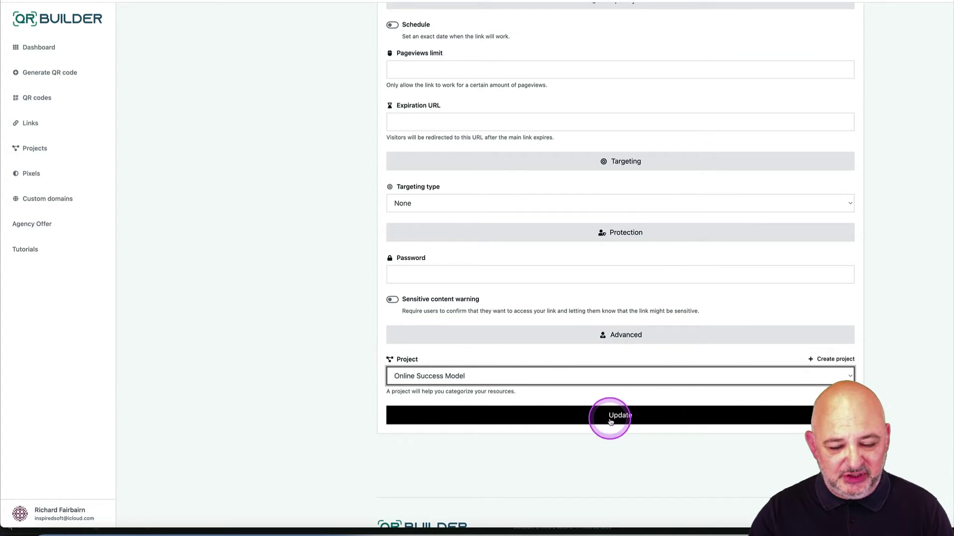
scroll(656, 354, up, 4)
scroll(657, 357, down, 5)
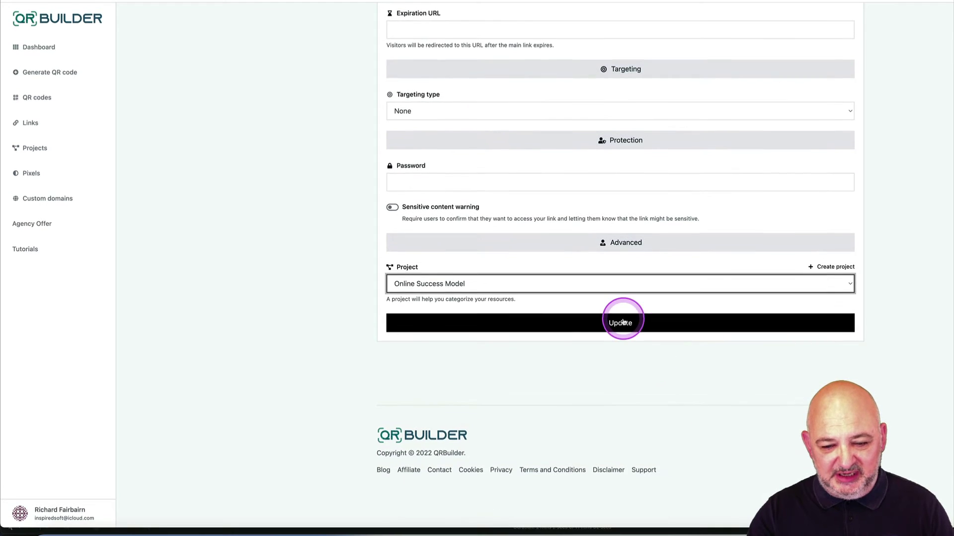
click(627, 322)
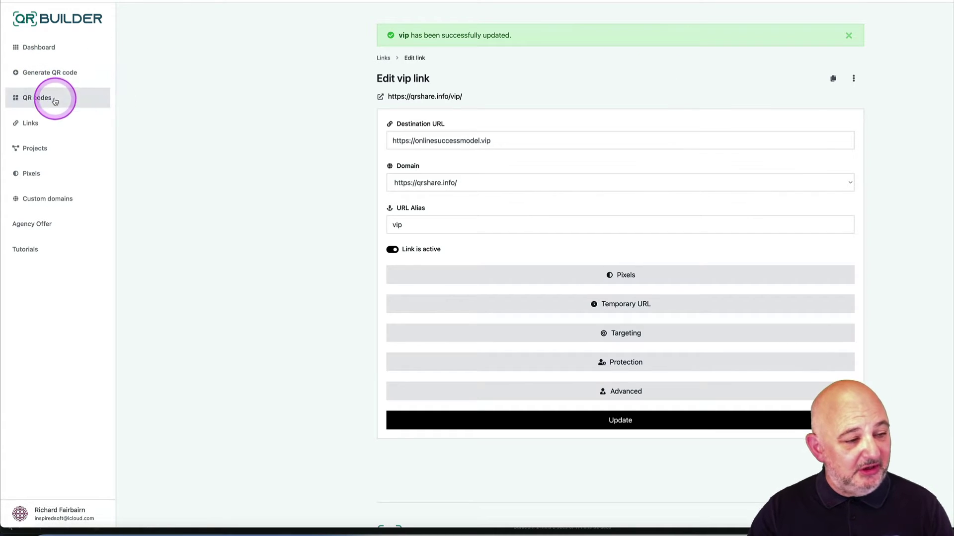
Start a new URL-type QR code named 'VIP' in the Online Success Model project.
click(43, 53)
click(846, 106)
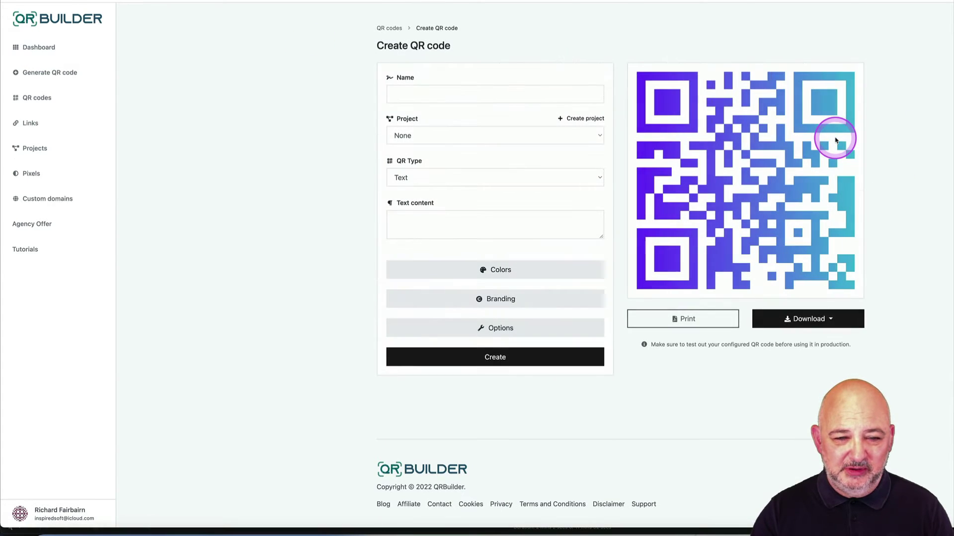
click(412, 98)
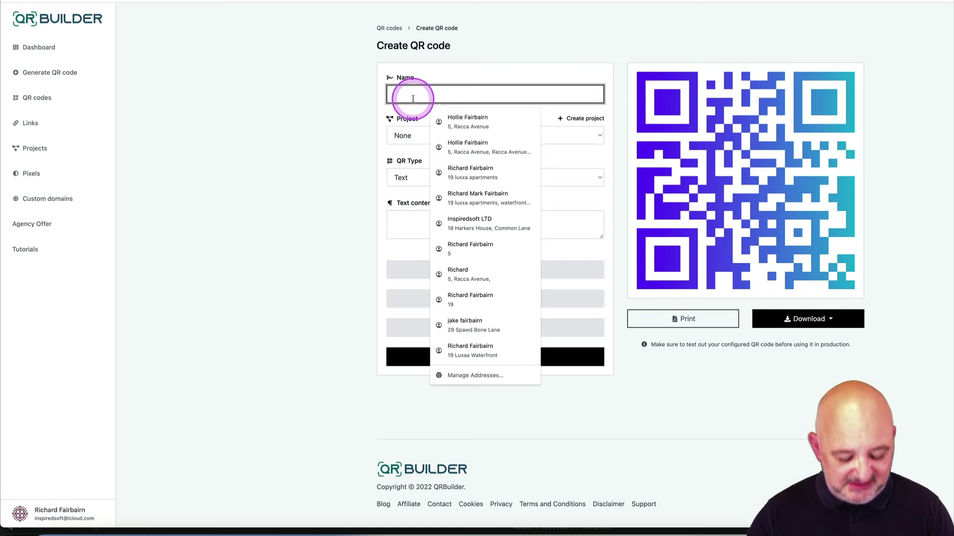
text(VIP)
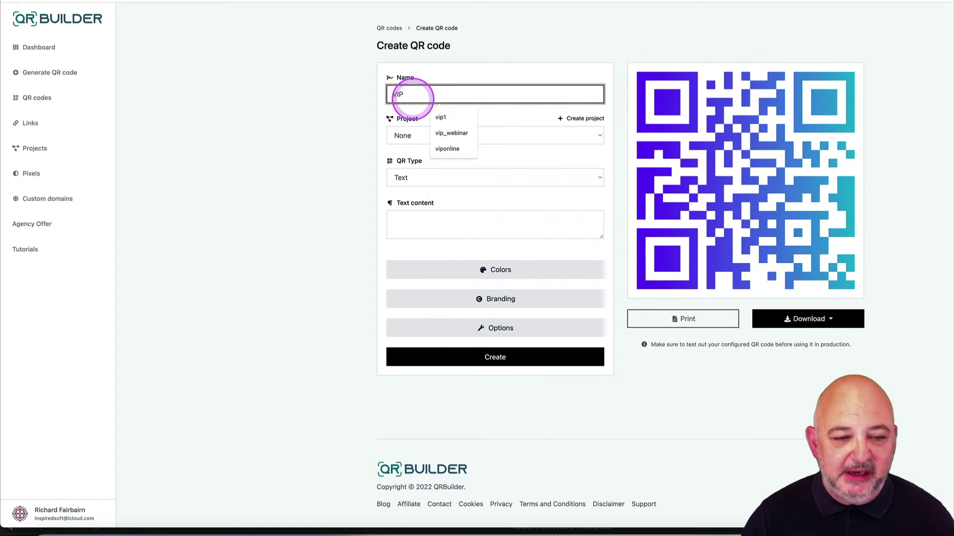
click(308, 144)
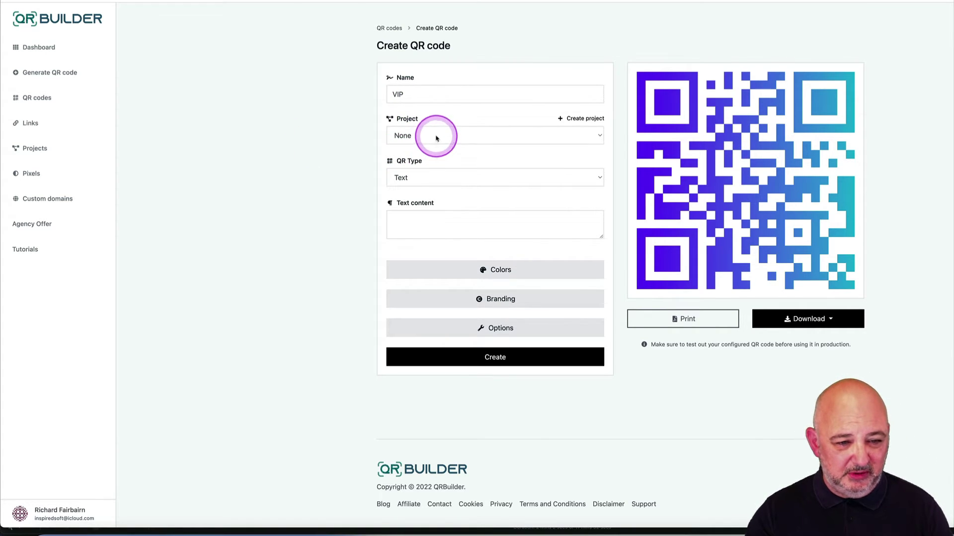
click(436, 138)
click(437, 147)
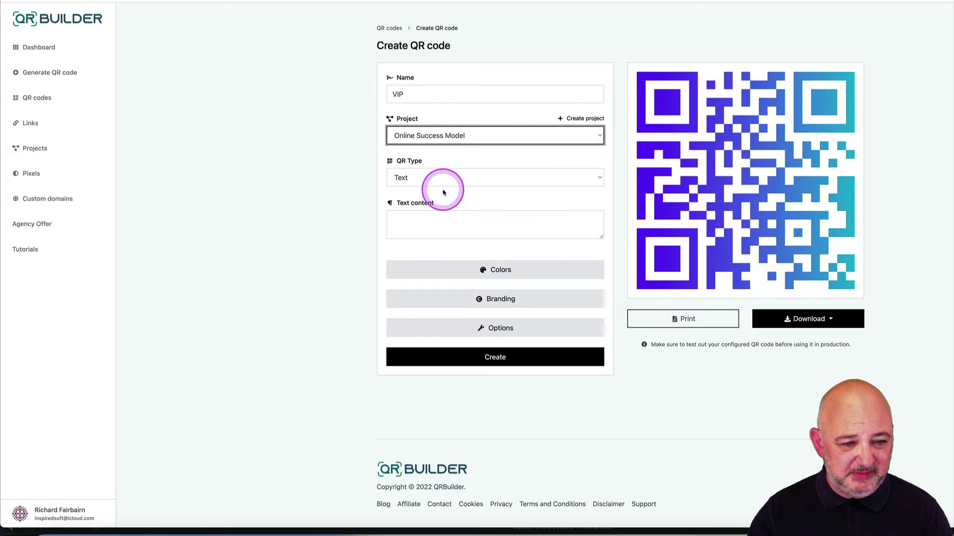
click(426, 178)
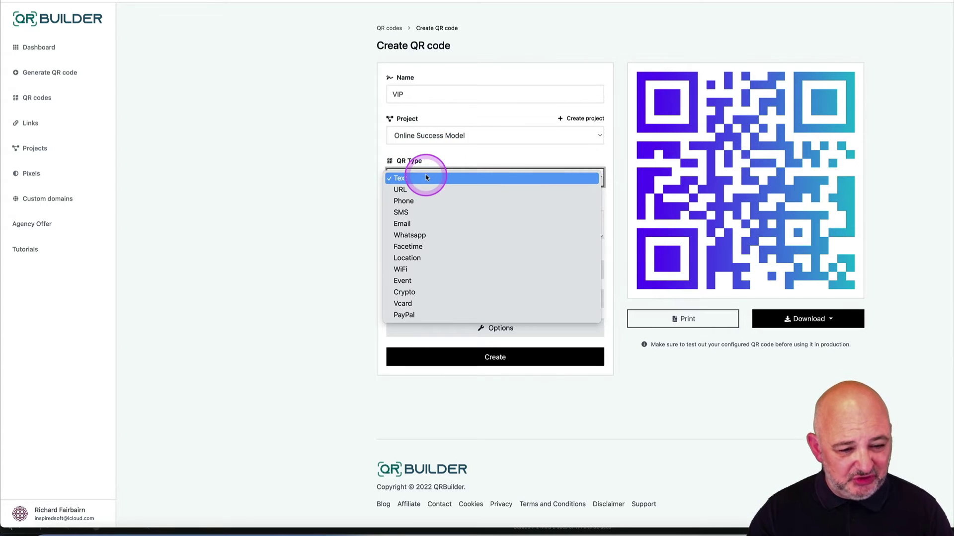
click(403, 189)
click(513, 257)
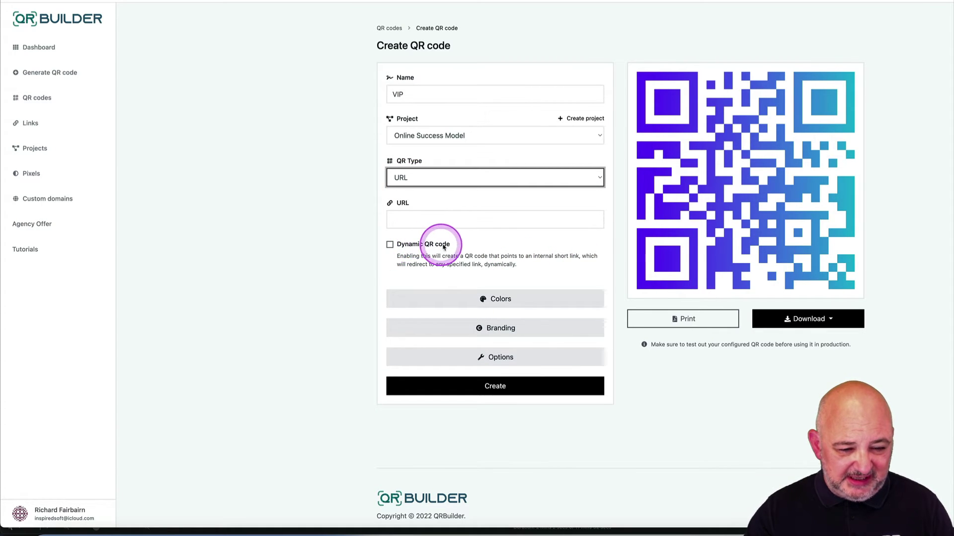
click(390, 245)
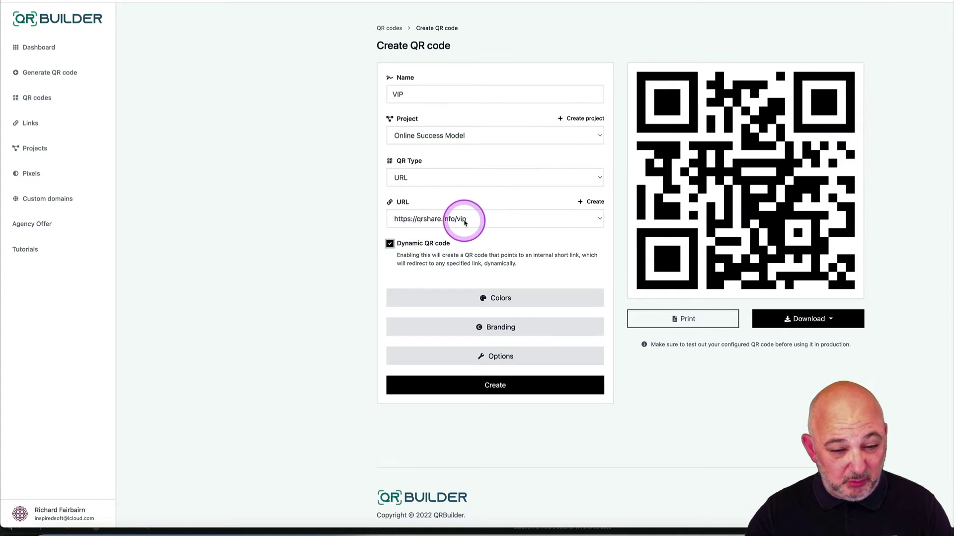
click(485, 222)
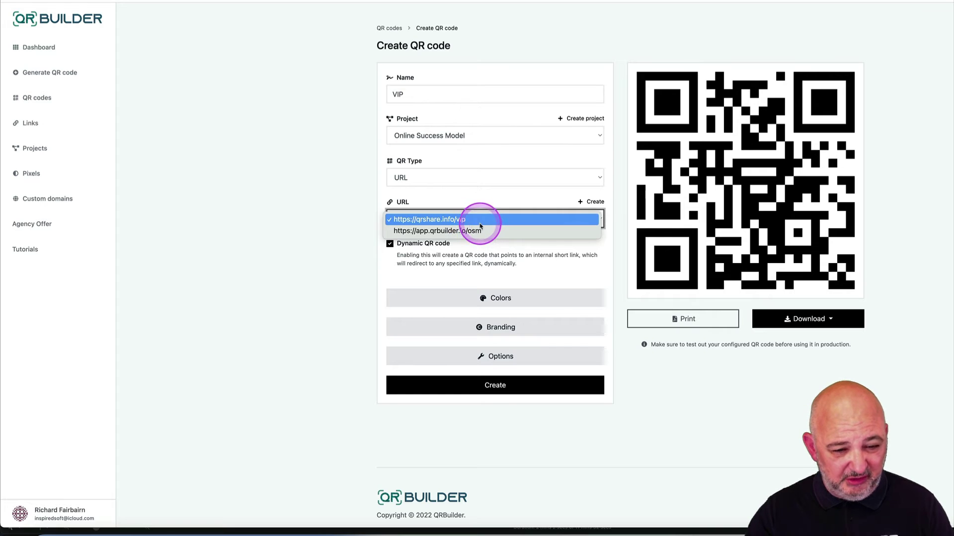
click(432, 220)
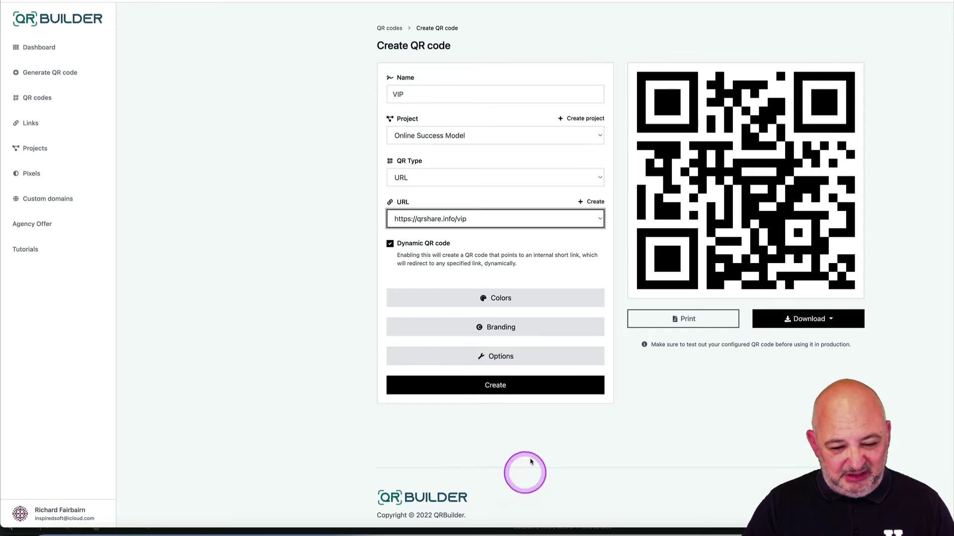
click(502, 304)
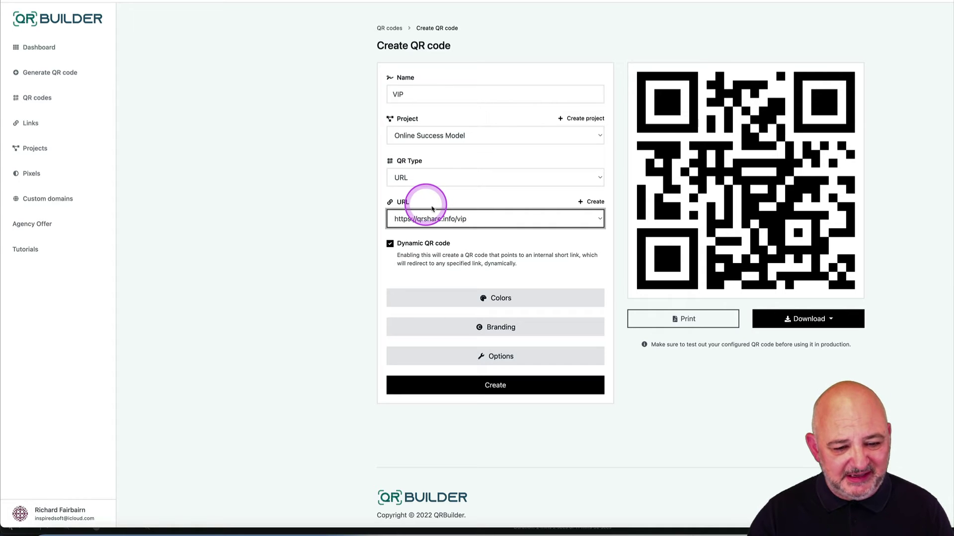
Switch the VIP code to Dot module style after trying Round, keeping black on white.
click(497, 299)
scroll(561, 291, down, 3)
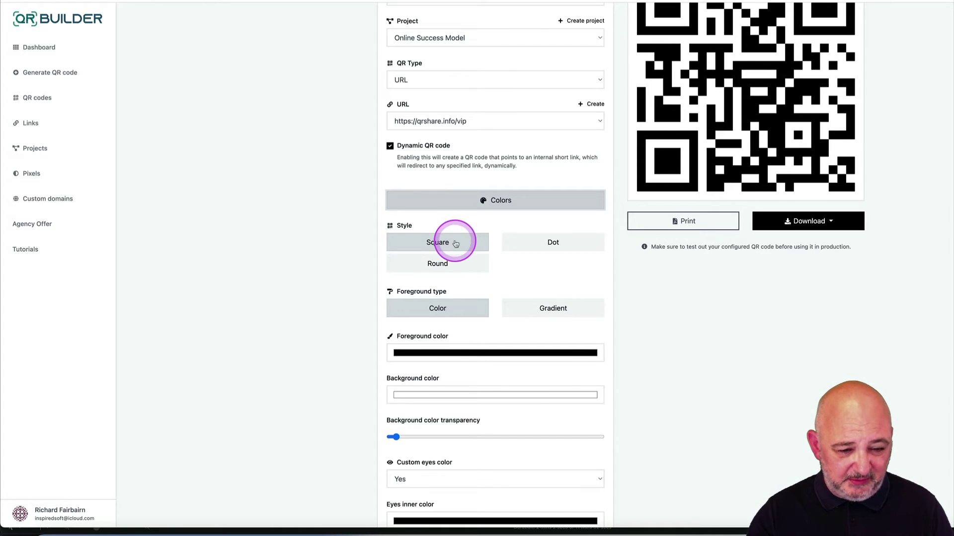
click(445, 265)
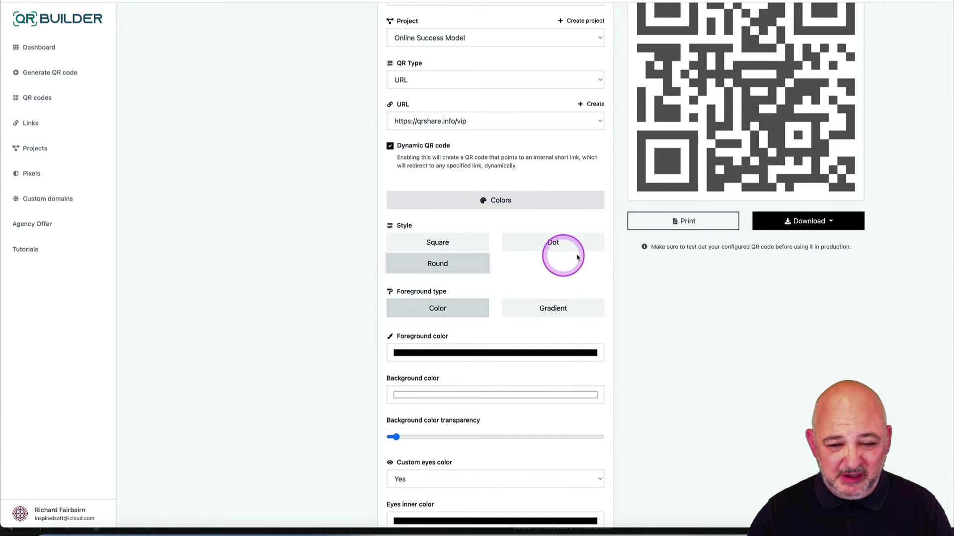
click(550, 245)
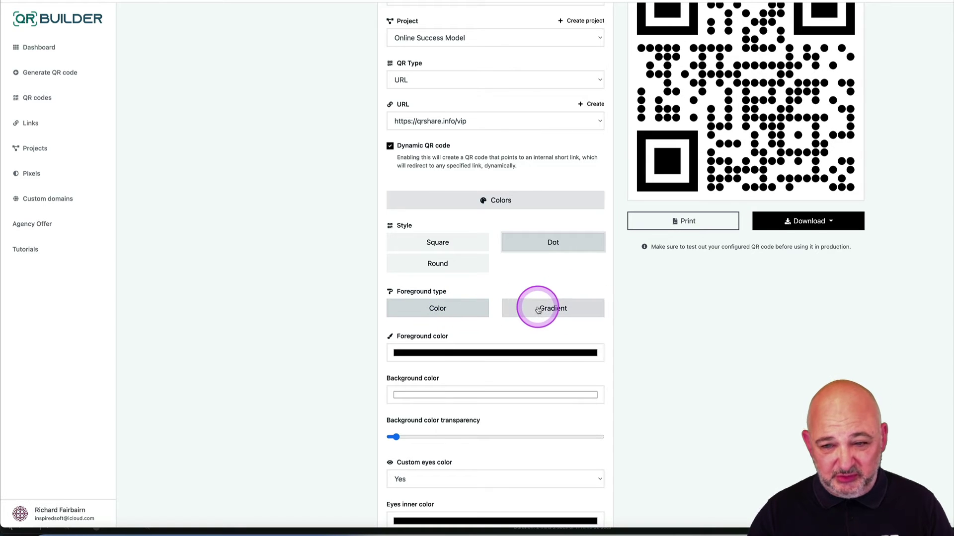
scroll(517, 358, up, 1)
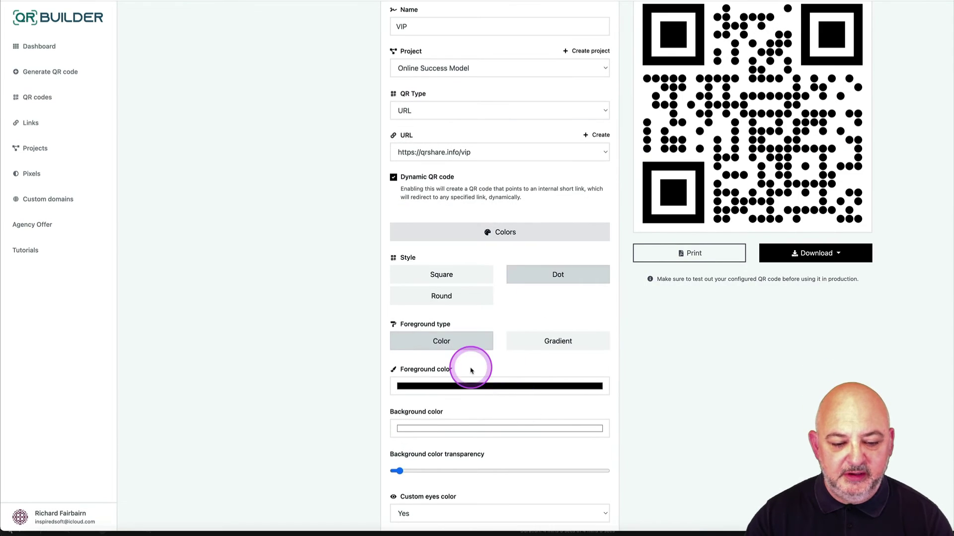
scroll(506, 377, down, 5)
scroll(499, 373, down, 1)
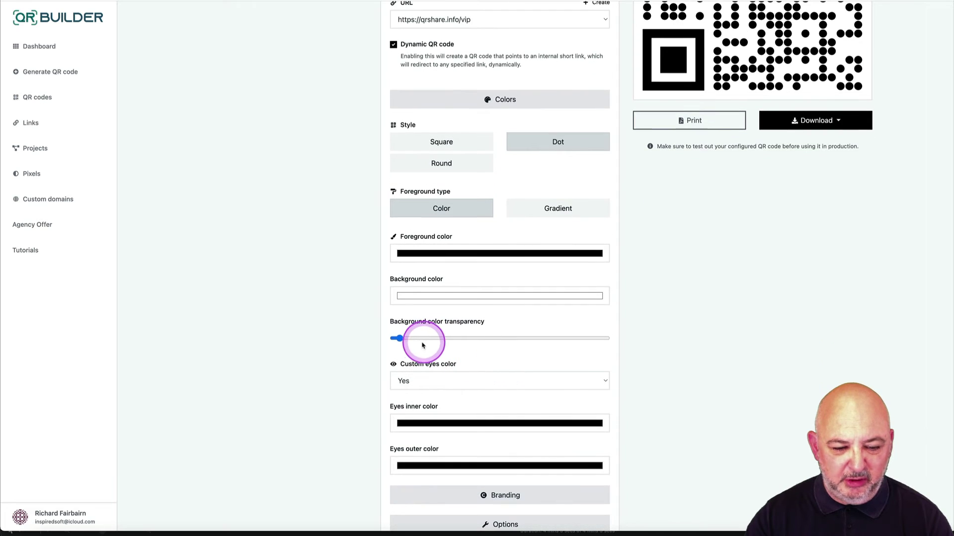
drag(412, 342, 393, 342)
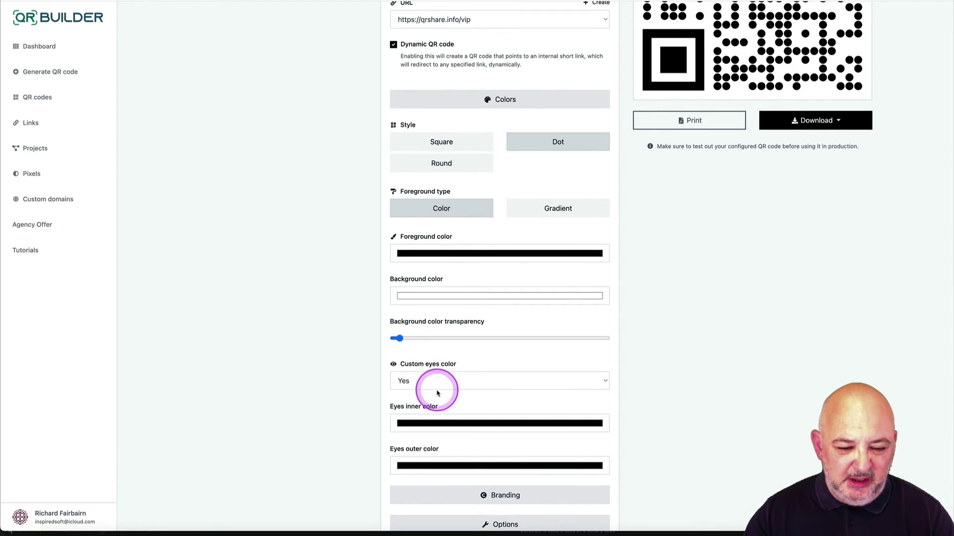
scroll(520, 366, down, 2)
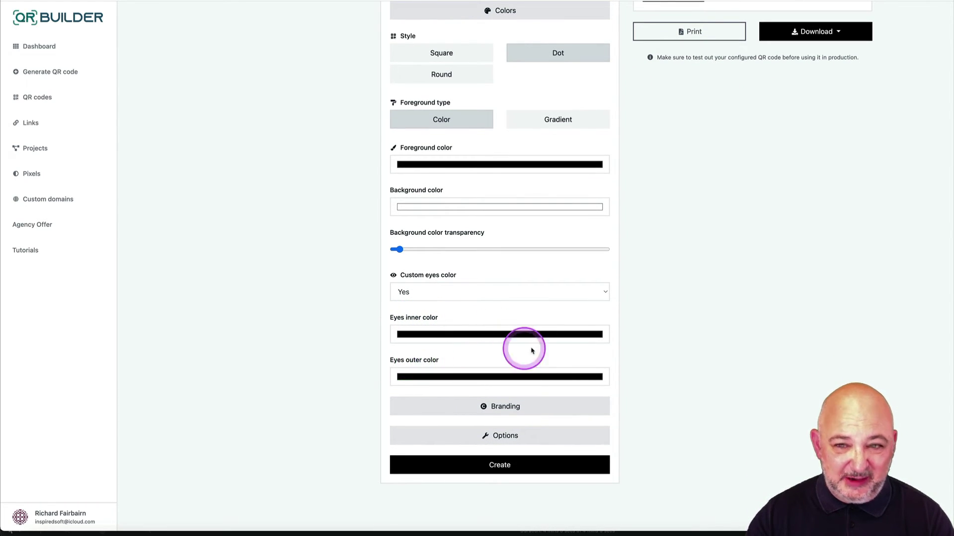
scroll(527, 359, down, 1)
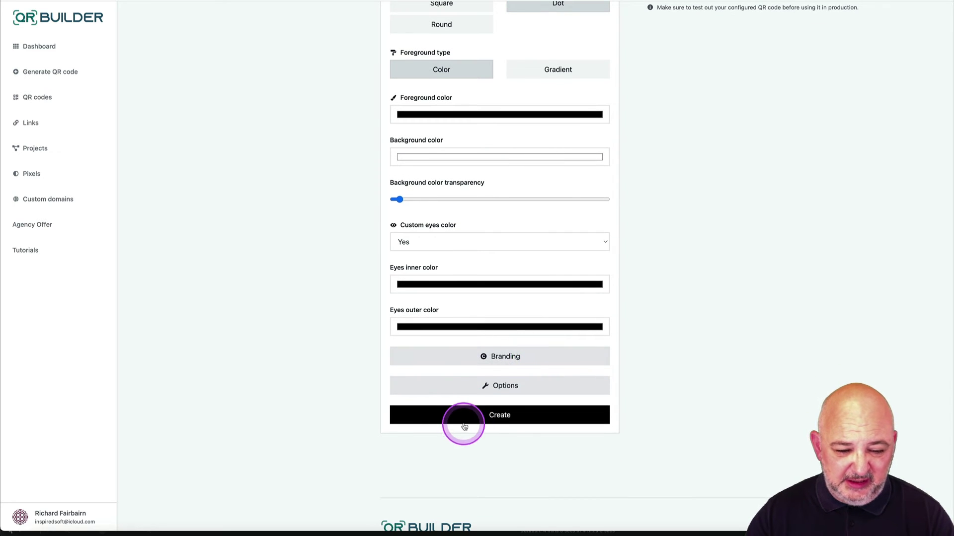
Expand Branding and drag the Logo size slider left to shrink the logo.
click(492, 357)
scroll(540, 390, down, 1)
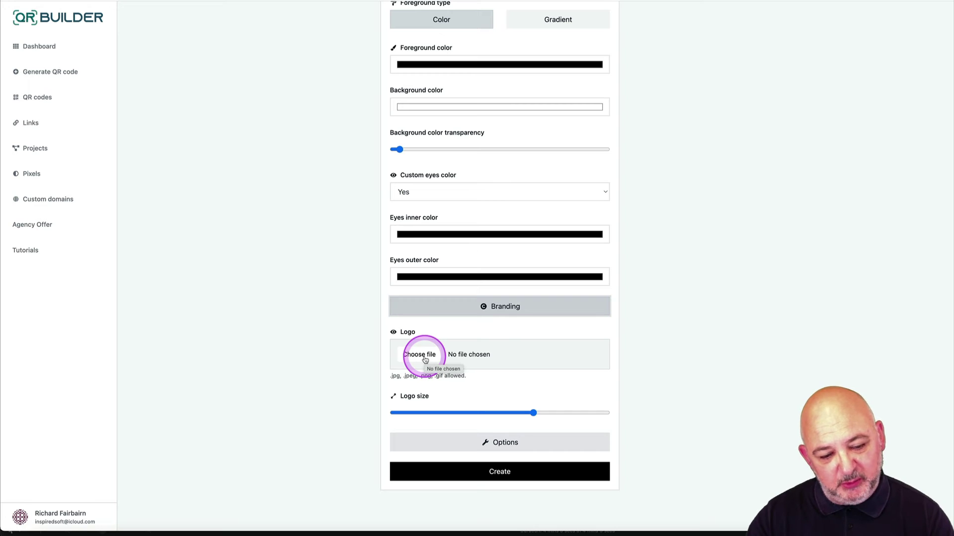
scroll(432, 355, up, 6)
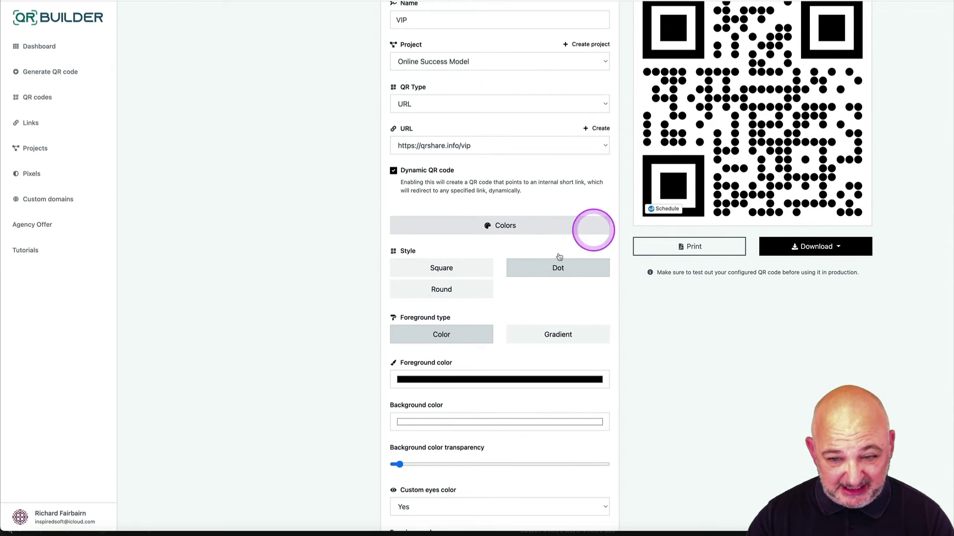
scroll(504, 346, down, 5)
scroll(462, 308, down, 2)
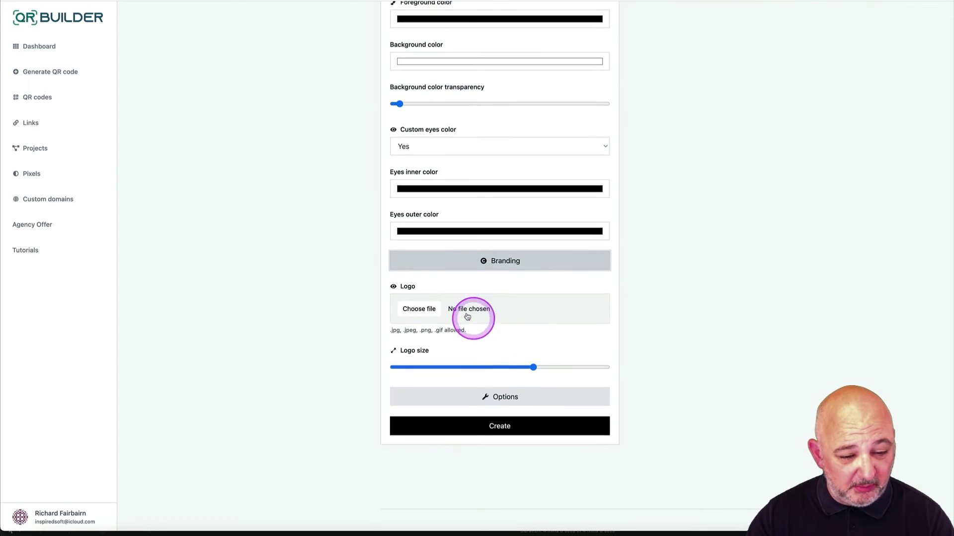
drag(532, 367, 501, 368)
Open Options, leaving output size 500 px, margin 0 and low (7%) error correction.
click(546, 368)
click(511, 396)
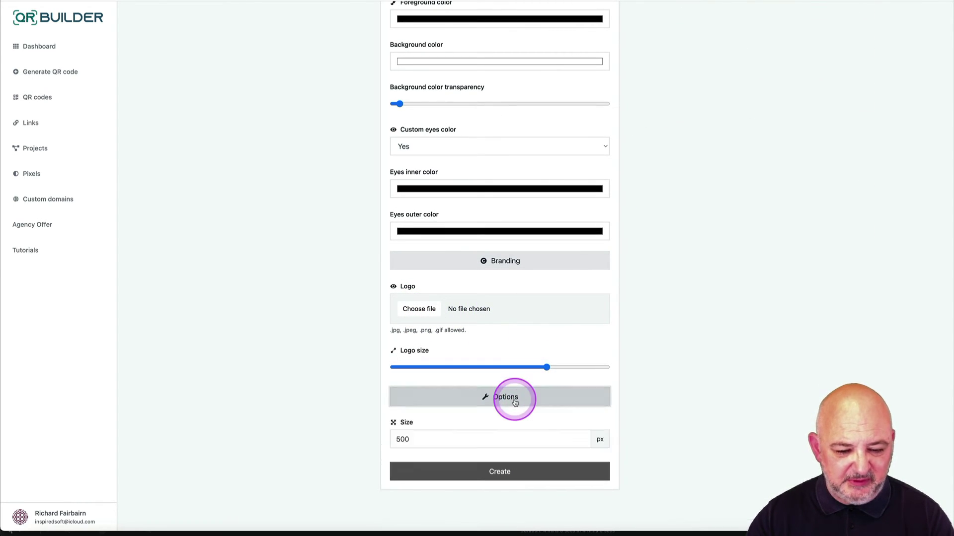
scroll(523, 398, down, 5)
click(438, 246)
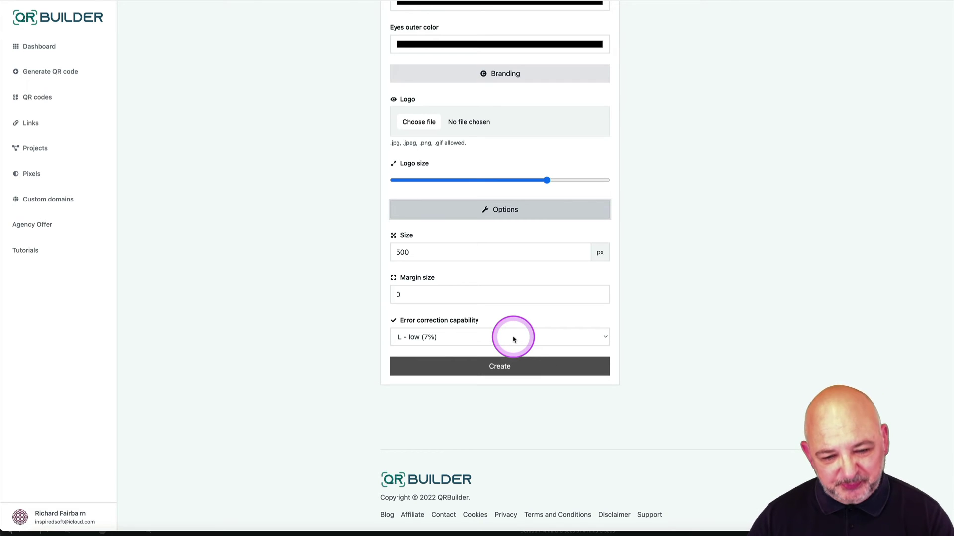
scroll(513, 339, up, 15)
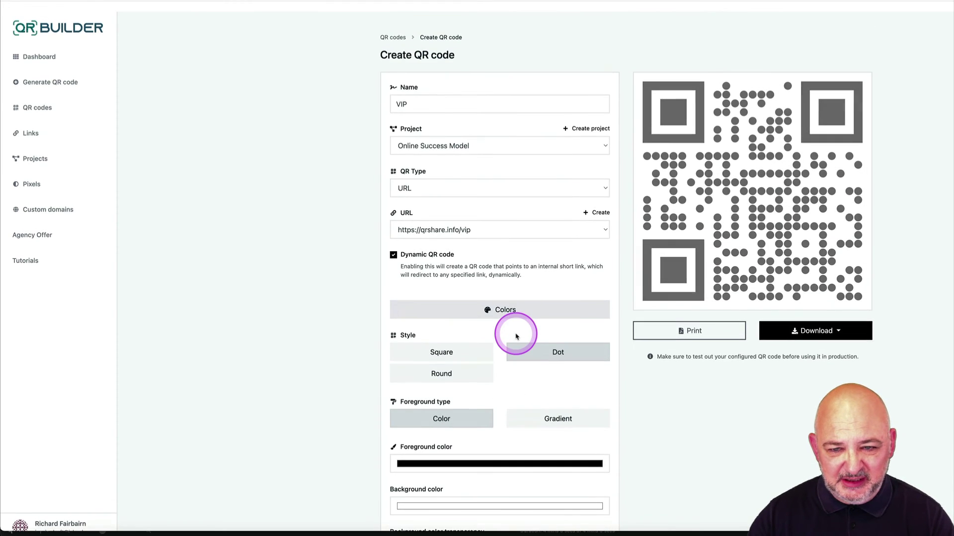
scroll(451, 254, down, 15)
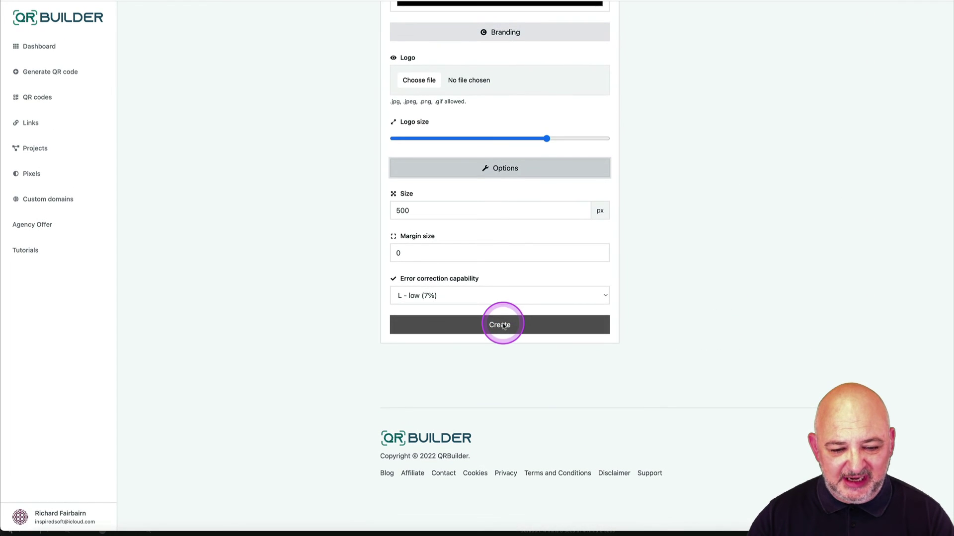
click(498, 328)
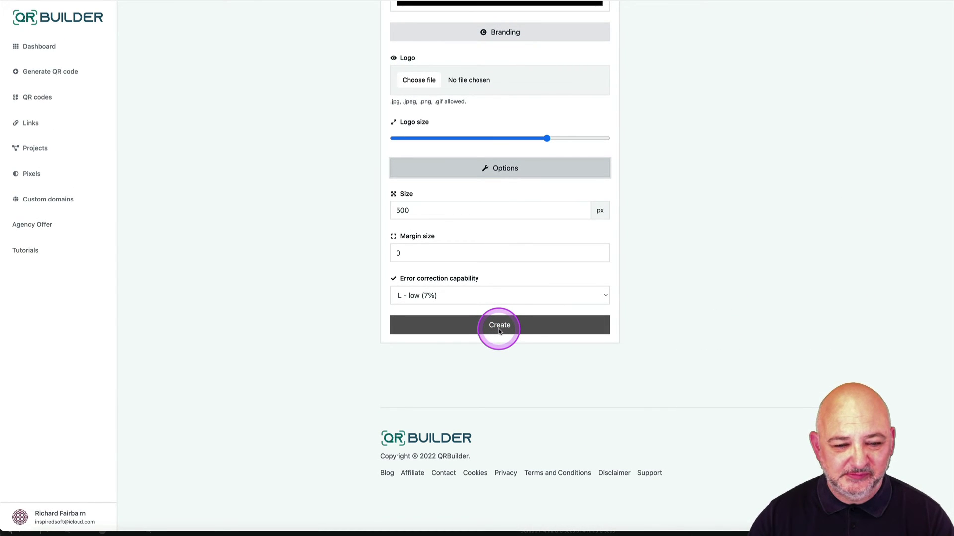
scroll(433, 202, up, 3)
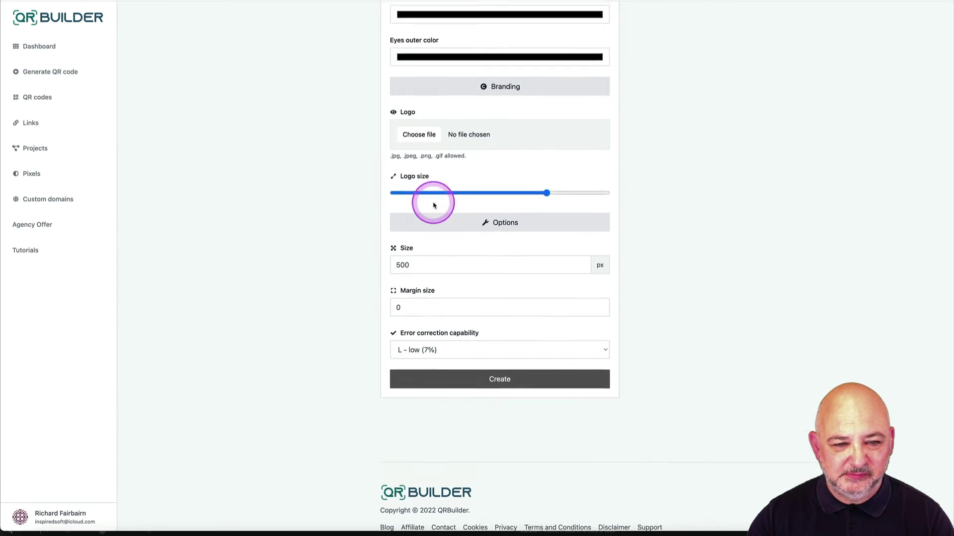
drag(546, 292, 471, 294)
scroll(518, 296, up, 2)
scroll(518, 297, up, 3)
scroll(517, 293, down, 8)
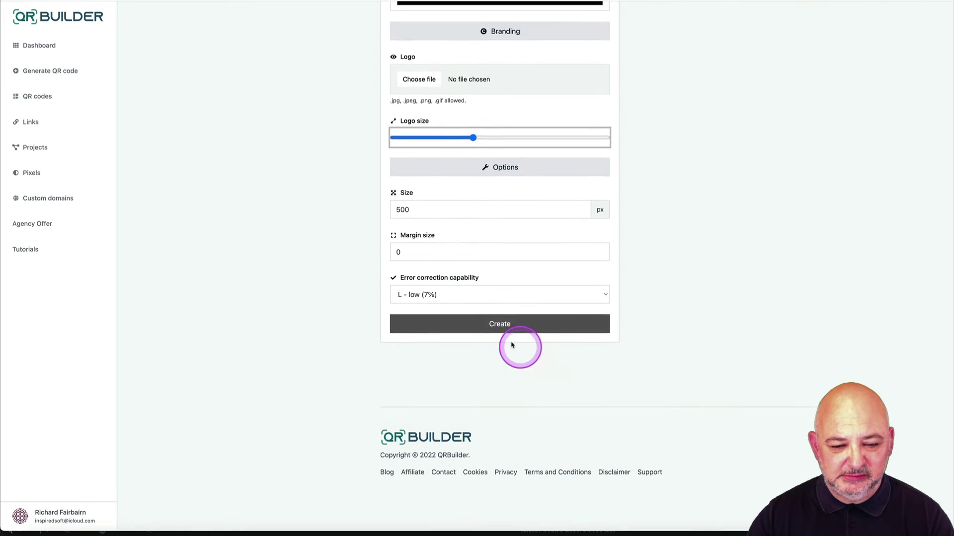
scroll(546, 271, up, 1)
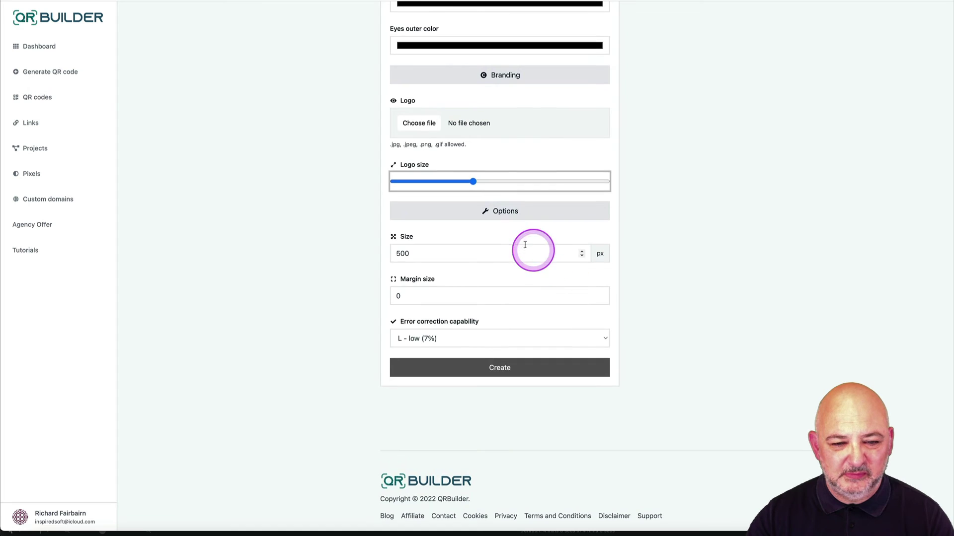
Collapse Options, create the VIP QR code, and check its download format list.
click(507, 213)
click(502, 325)
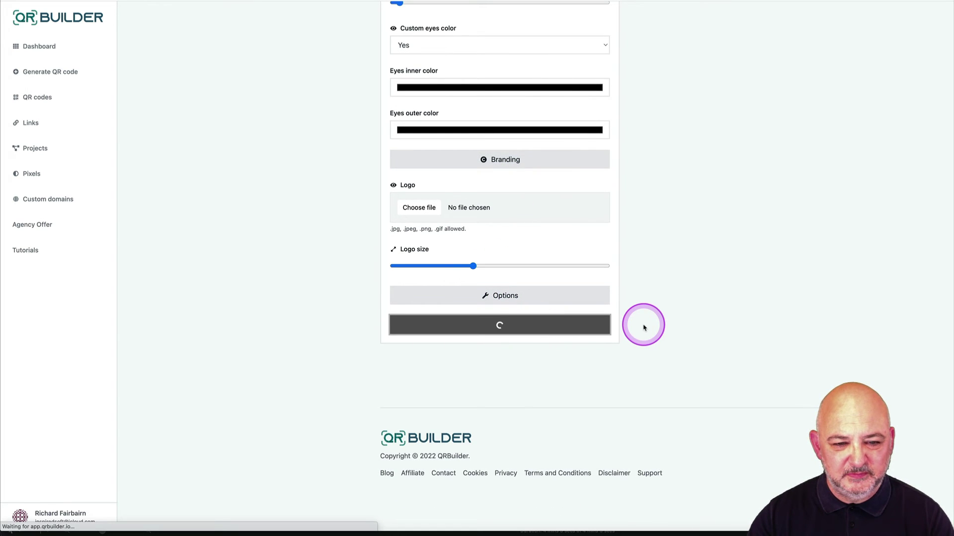
scroll(647, 327, up, 10)
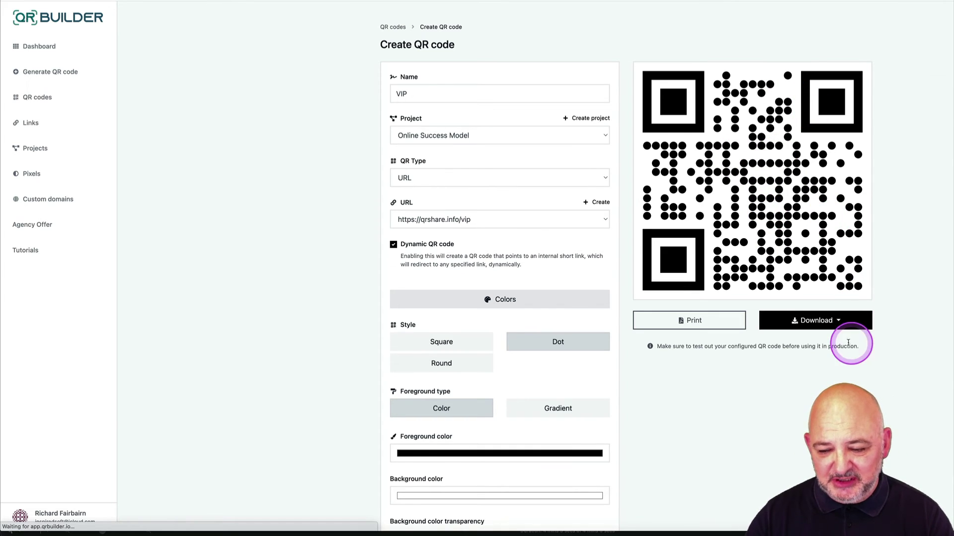
click(837, 320)
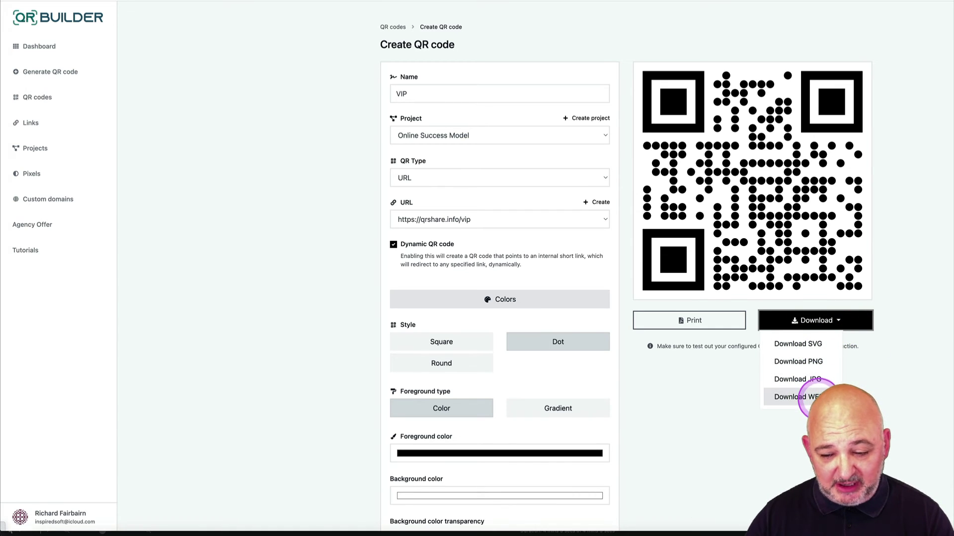
click(687, 320)
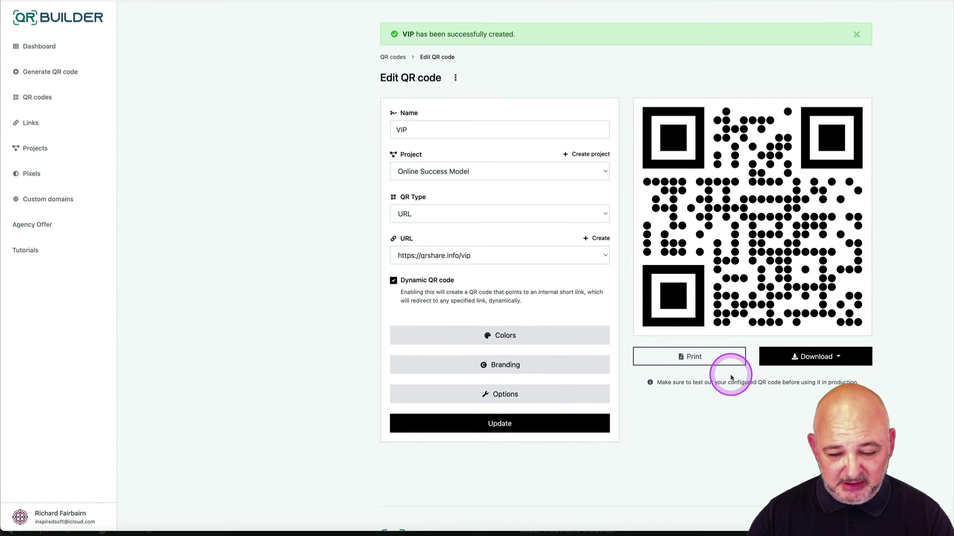
Return to the dashboard and open the action menu on the VIP row.
click(39, 49)
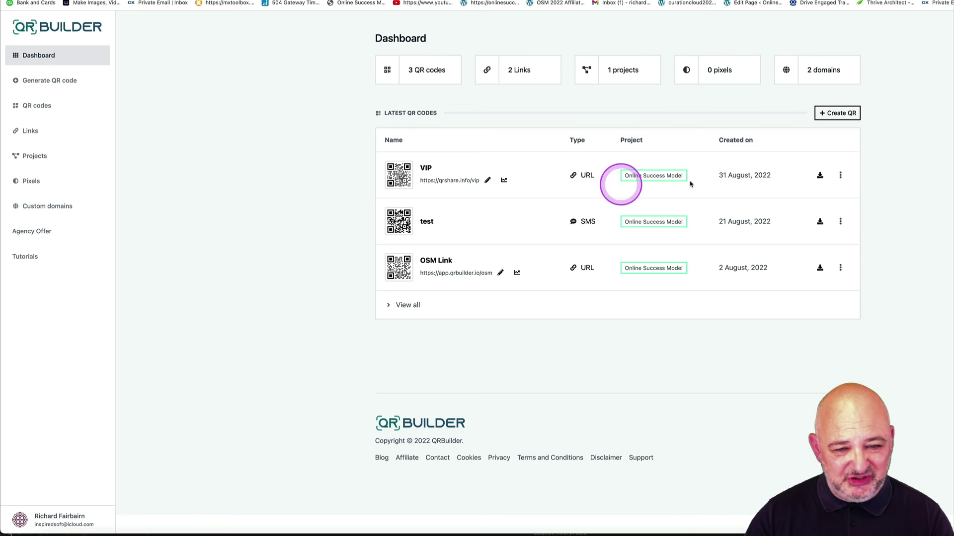
click(840, 176)
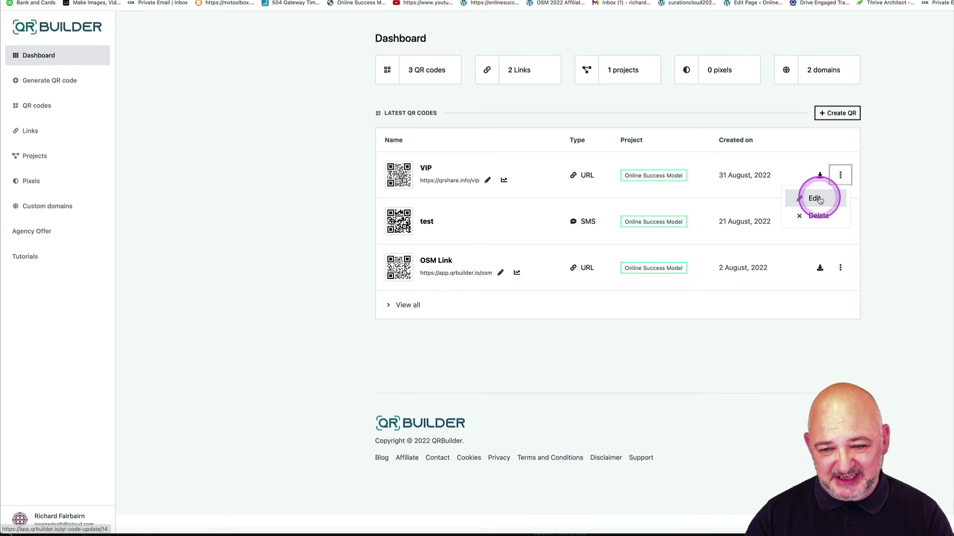